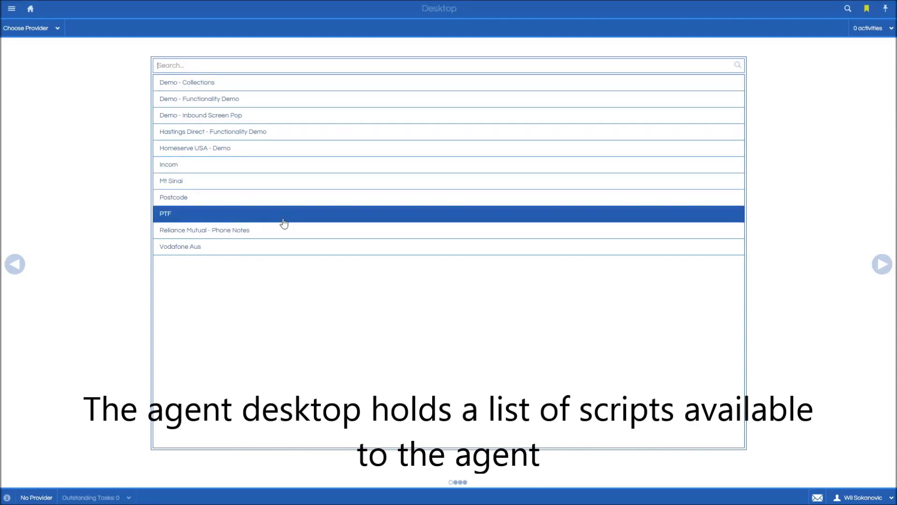
# - Page through the external websites embedded in the agent desktop and return to the script list
pyautogui.click(882, 265)
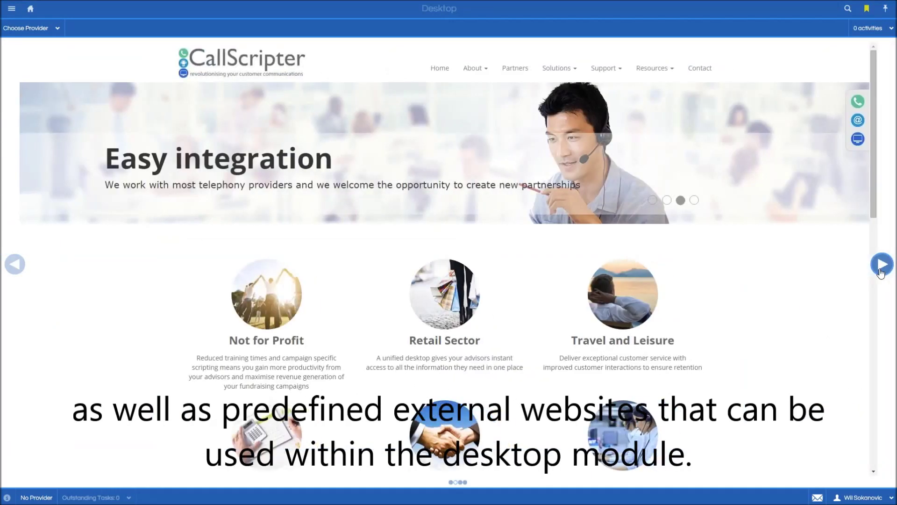
pyautogui.click(881, 265)
pyautogui.click(881, 265)
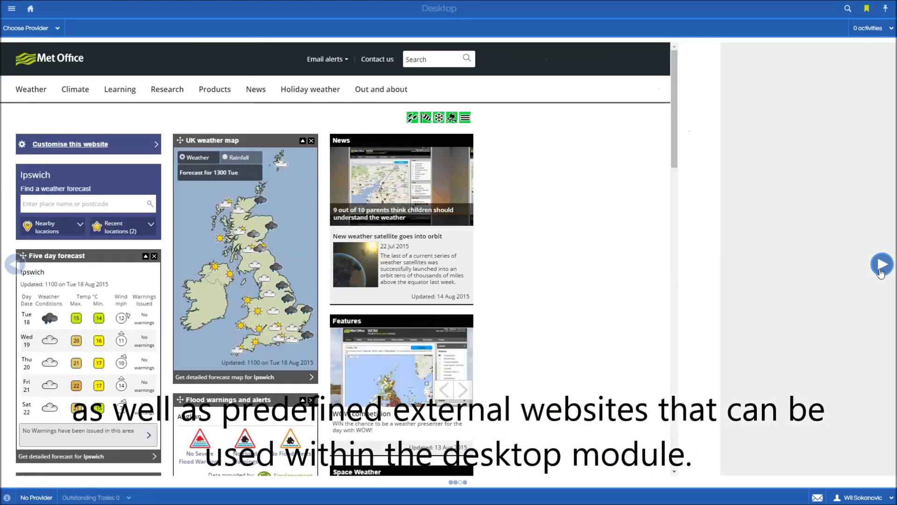
pyautogui.click(882, 265)
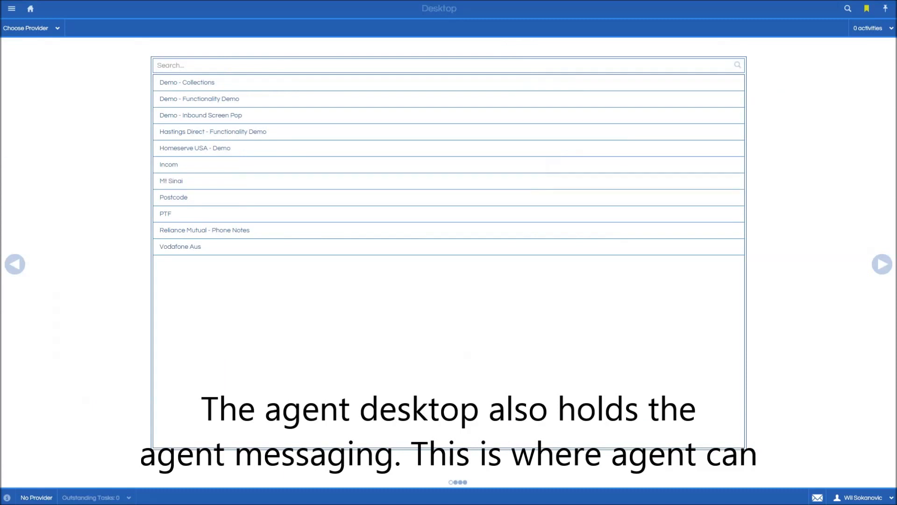
# - Start composing a new agent message and view the source code editor for its body without entering anything
pyautogui.click(818, 497)
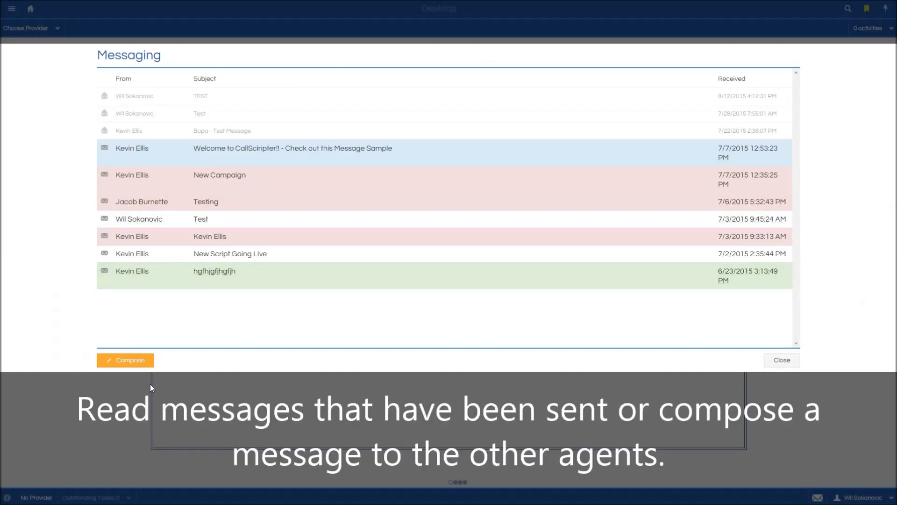
pyautogui.click(125, 361)
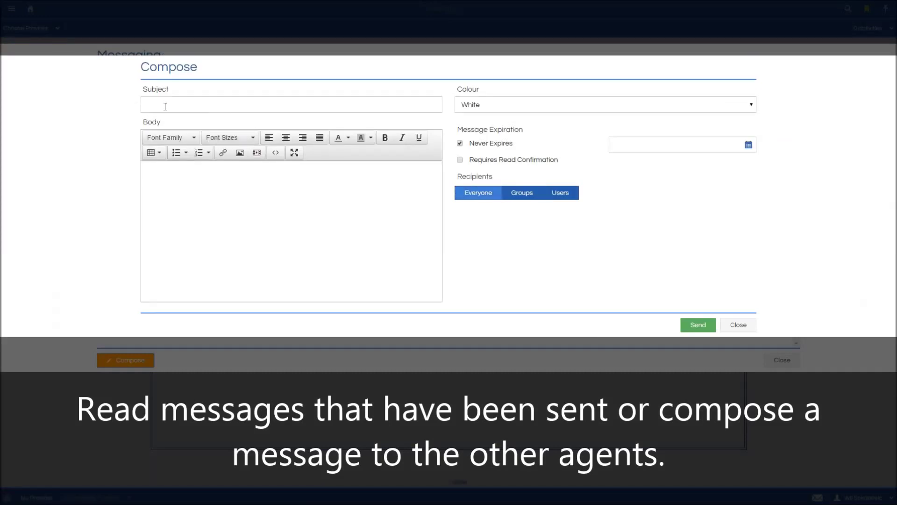
pyautogui.click(213, 191)
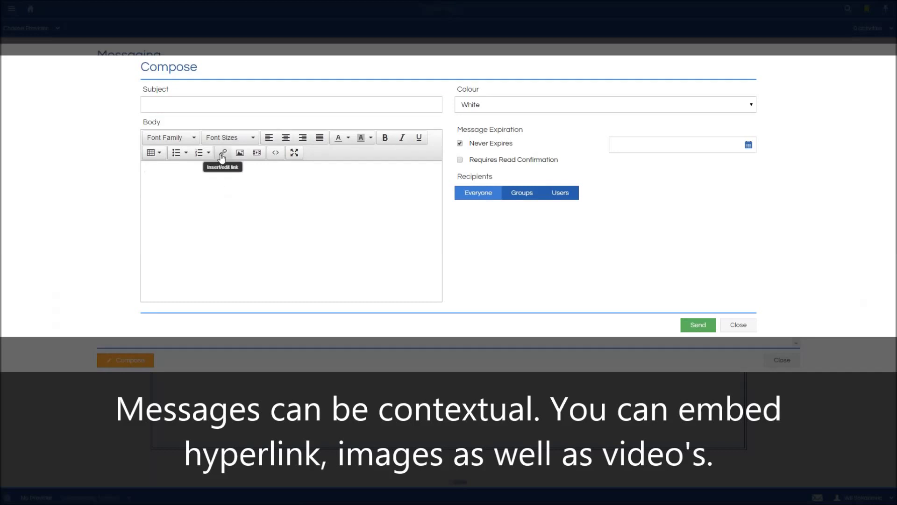
pyautogui.click(276, 153)
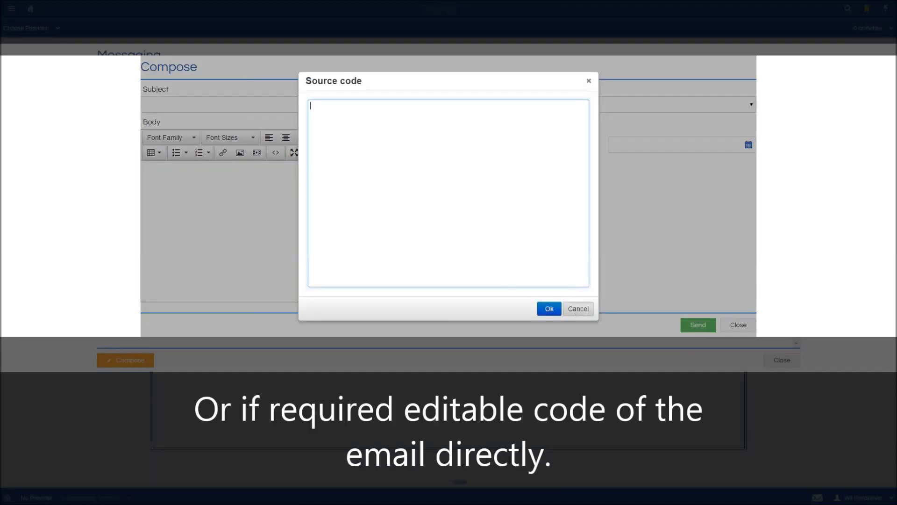
pyautogui.click(578, 309)
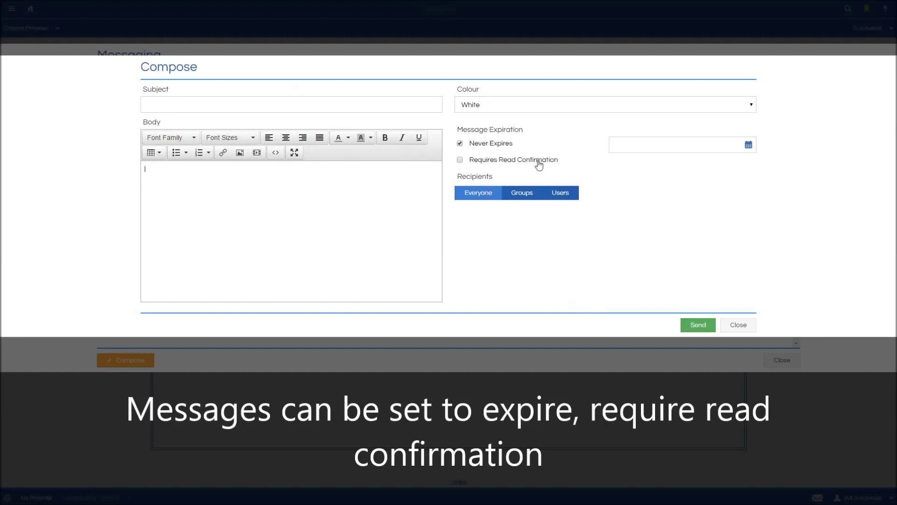
# - View the Groups and Users recipient options for the message, then close it unsent and leave messaging
pyautogui.click(523, 193)
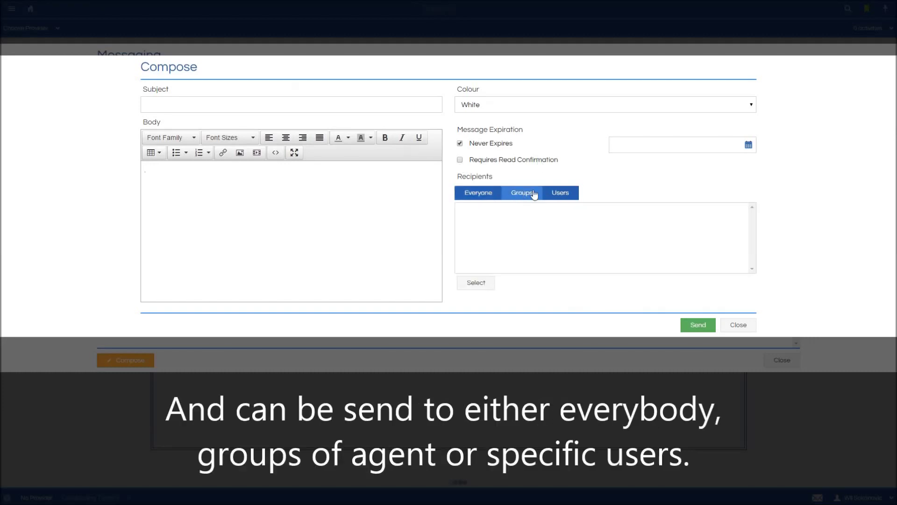
pyautogui.click(559, 193)
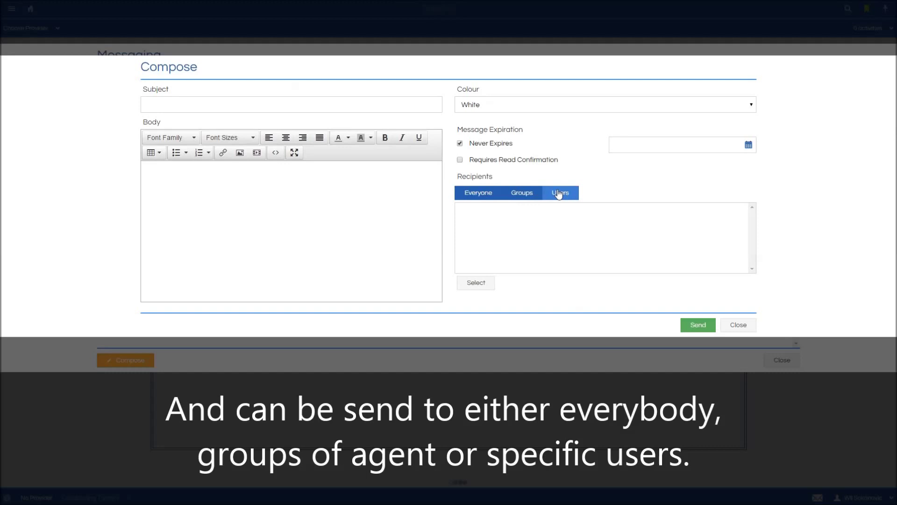
pyautogui.click(739, 324)
pyautogui.click(782, 360)
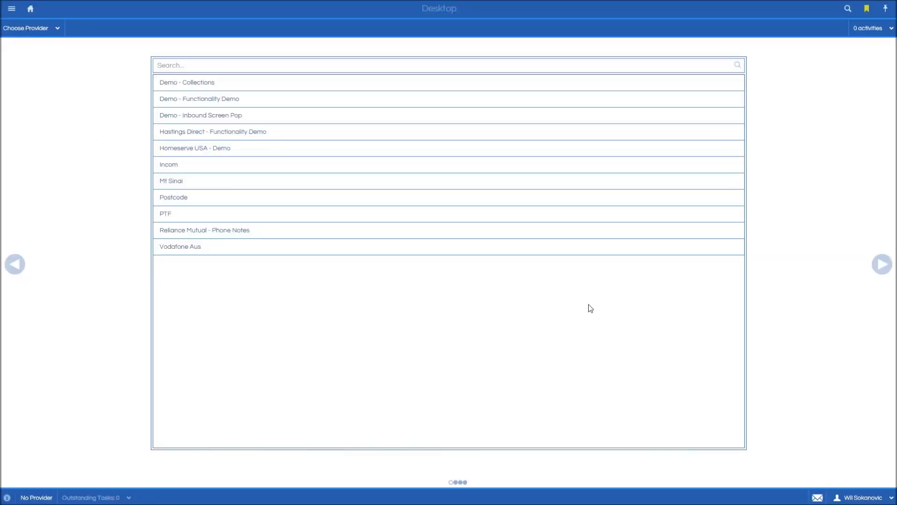
# - View the available telephony providers and the entries of the campaign module
pyautogui.click(46, 29)
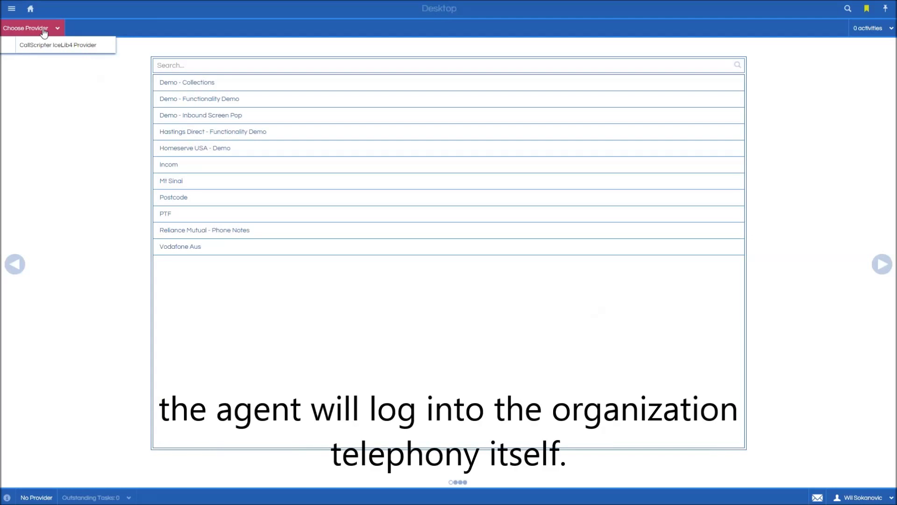
pyautogui.click(11, 9)
pyautogui.click(13, 33)
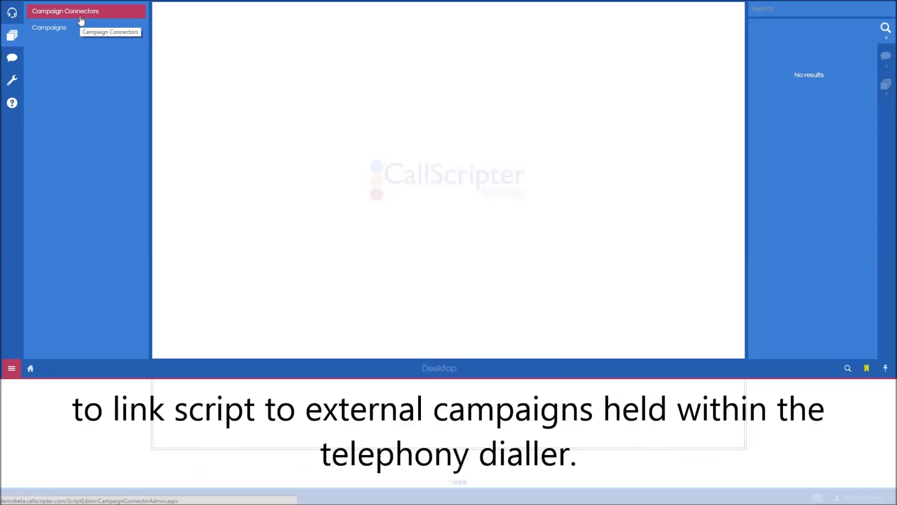
# - Open the script history for Demo - Travel and Leisure to review its recorded edits
pyautogui.click(12, 57)
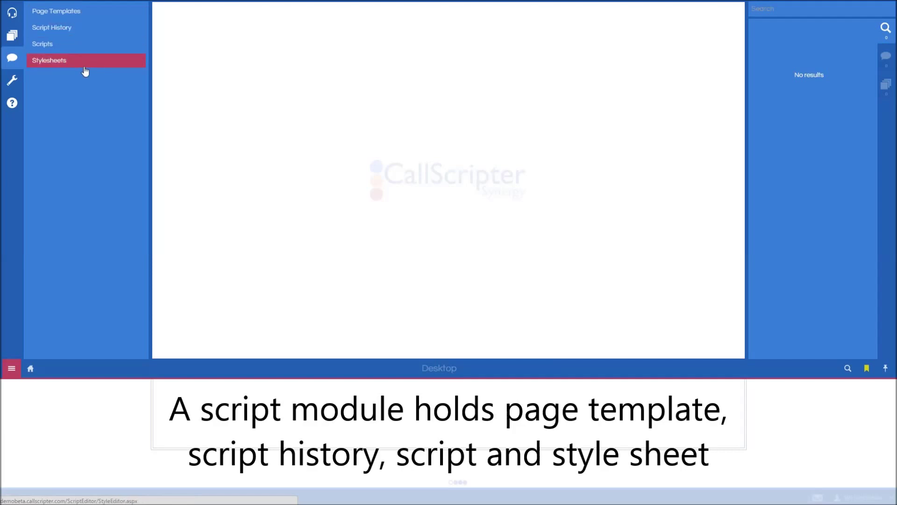
pyautogui.click(91, 31)
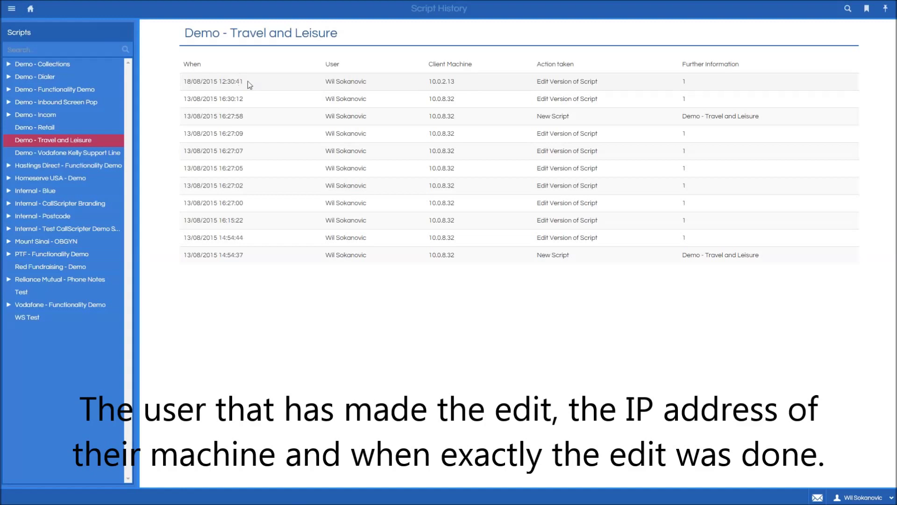
# - Open the Travel and Leisure stylesheet to view its properties and example
pyautogui.click(12, 9)
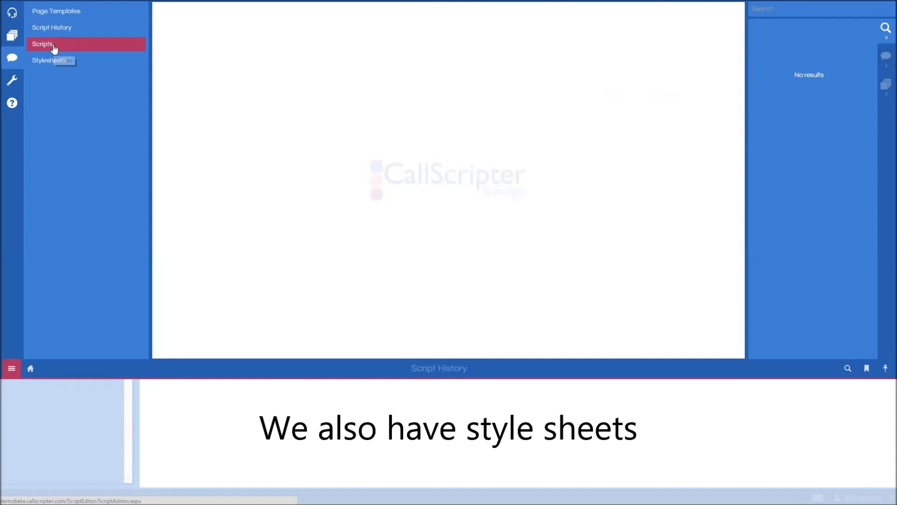
pyautogui.click(51, 62)
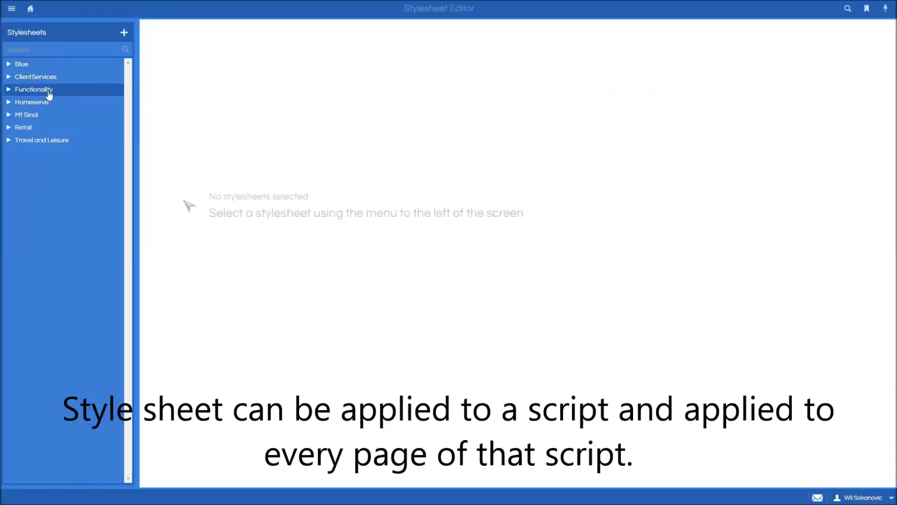
pyautogui.click(35, 141)
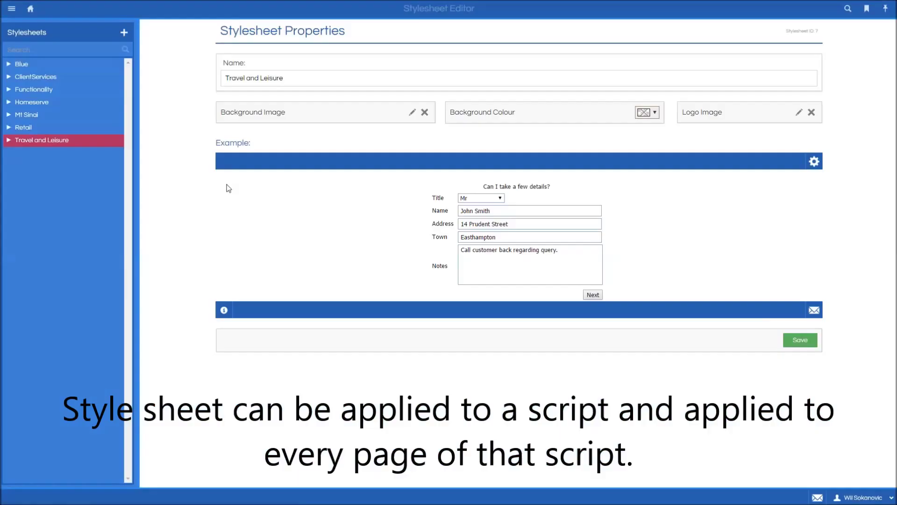
# - Open version 1 of the Demo - Travel and Leisure script in the script editor
pyautogui.click(7, 12)
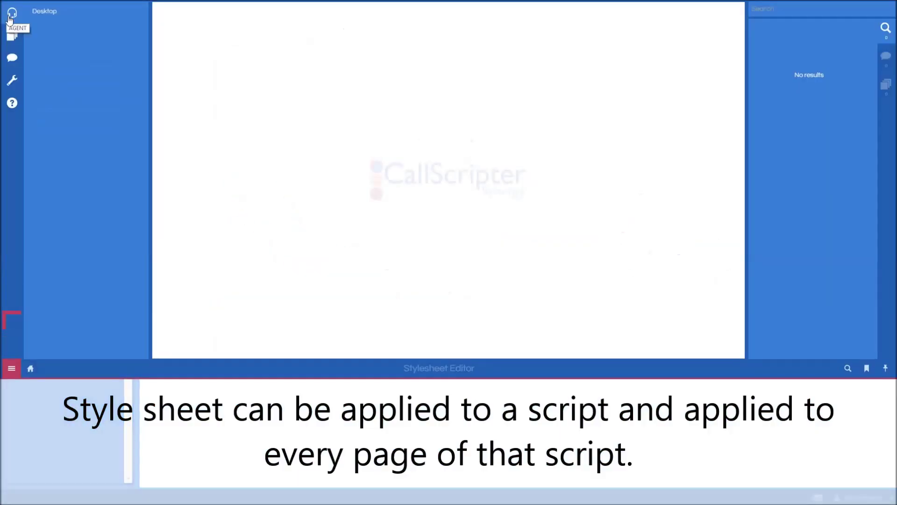
pyautogui.click(9, 61)
pyautogui.click(28, 46)
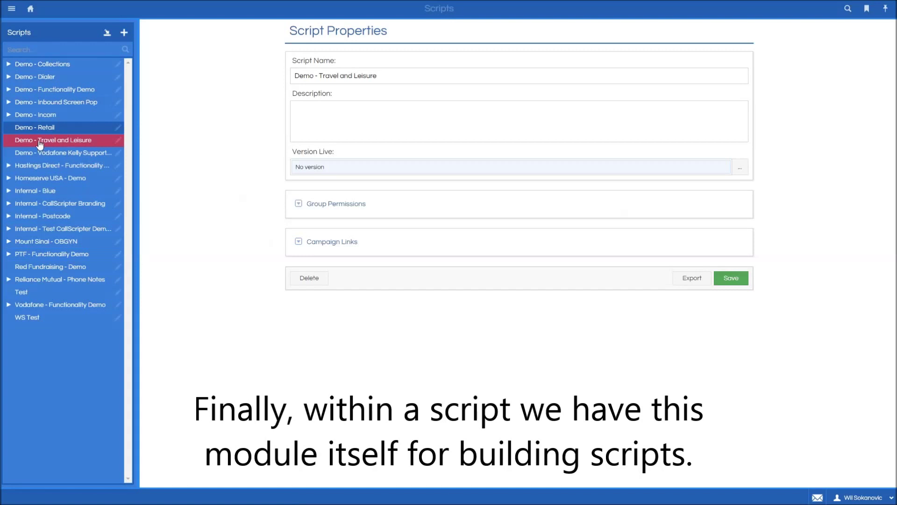
pyautogui.click(118, 142)
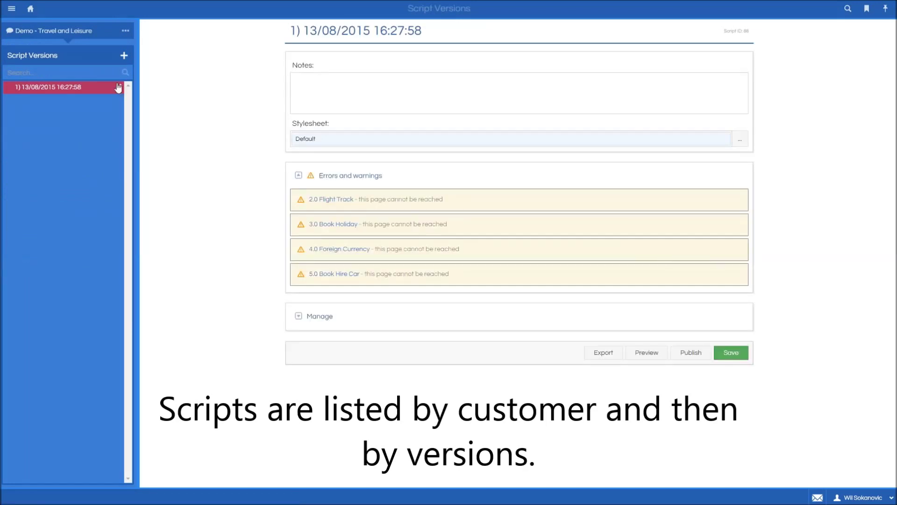
pyautogui.click(118, 88)
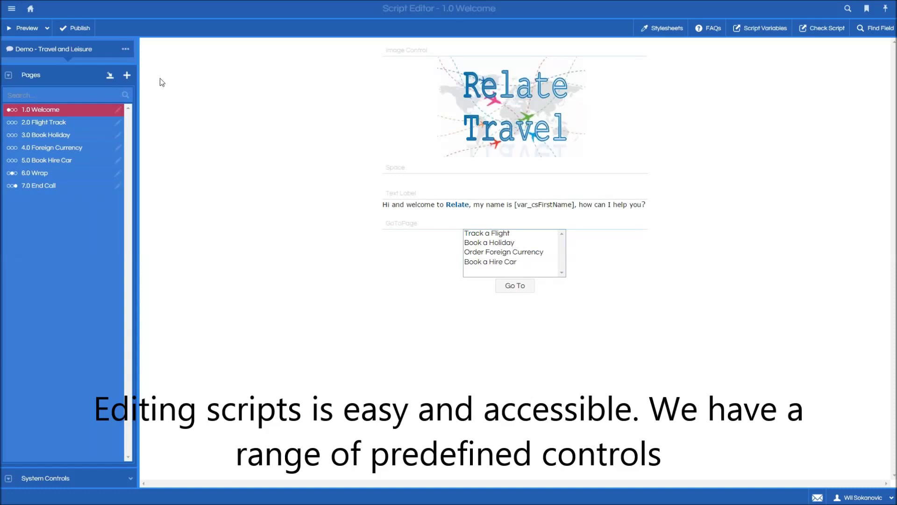
# - Look through the full list of system controls available for building script pages
pyautogui.click(27, 479)
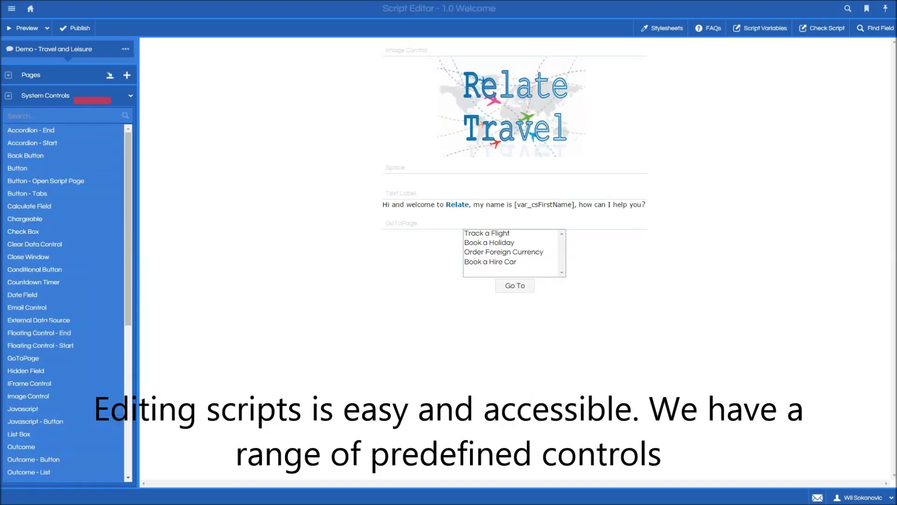
pyautogui.moveTo(128, 141); pyautogui.dragTo(124, 331)
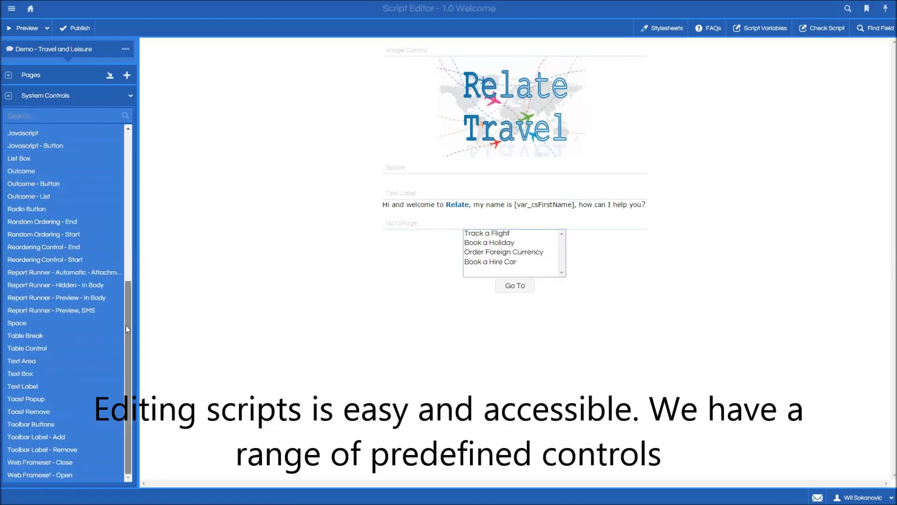
pyautogui.moveTo(130, 278); pyautogui.dragTo(144, 107)
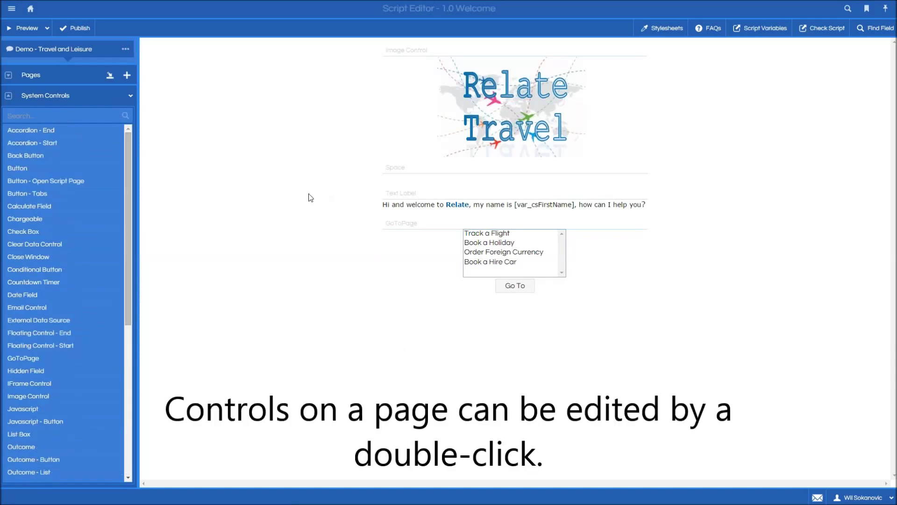
# - View the field properties and control information of the welcome page's Text Label
pyautogui.doubleClick(563, 198)
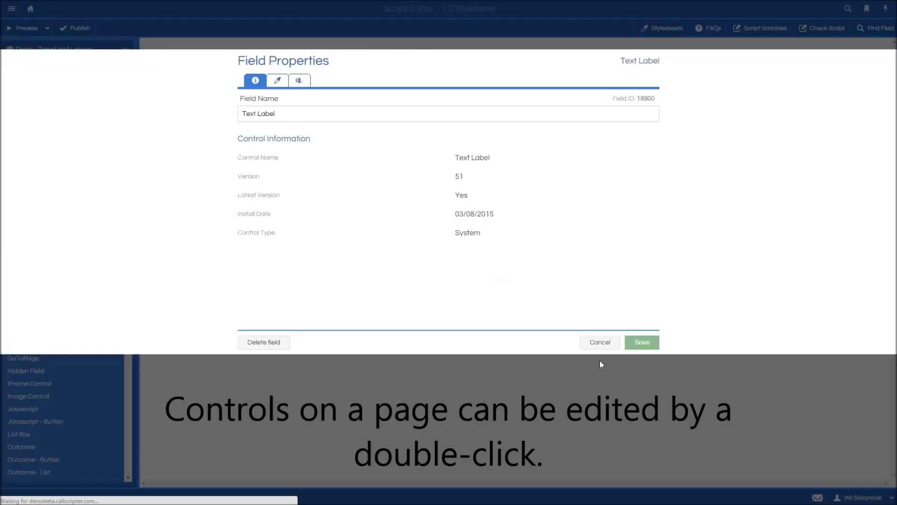
pyautogui.click(600, 342)
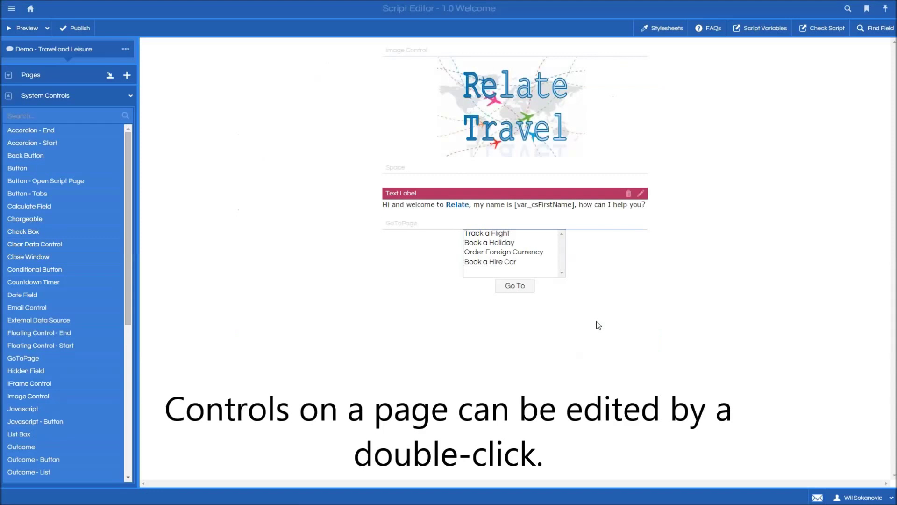
pyautogui.click(641, 195)
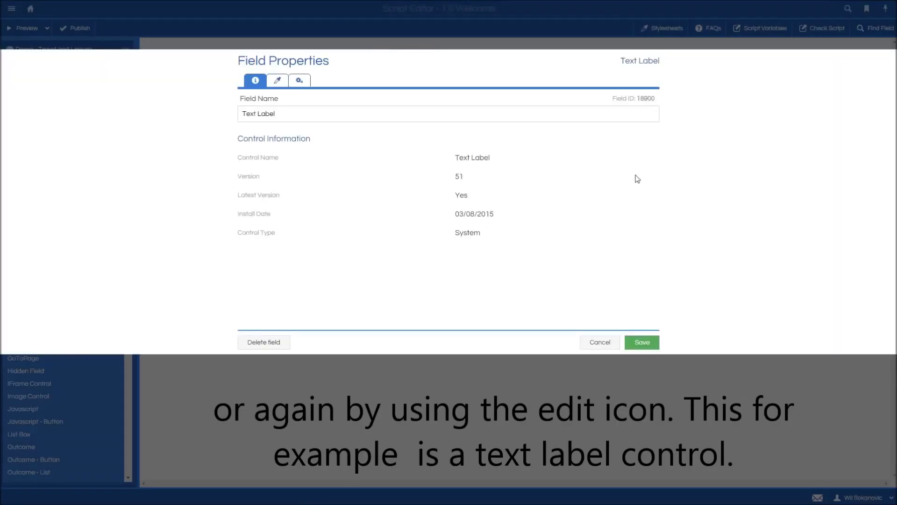
pyautogui.moveTo(617, 65); pyautogui.dragTo(670, 65)
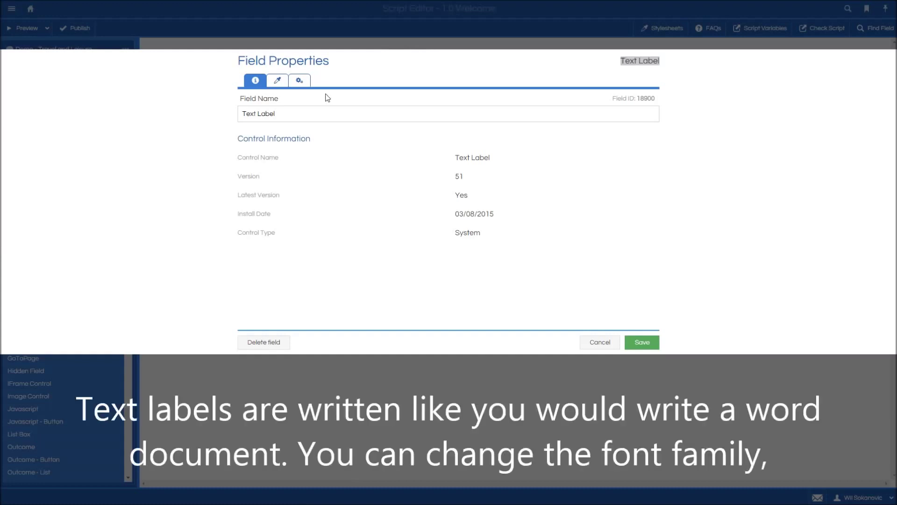
# - Examine the Text Label's content editor, including its font family and size options and HTML source code
pyautogui.click(300, 81)
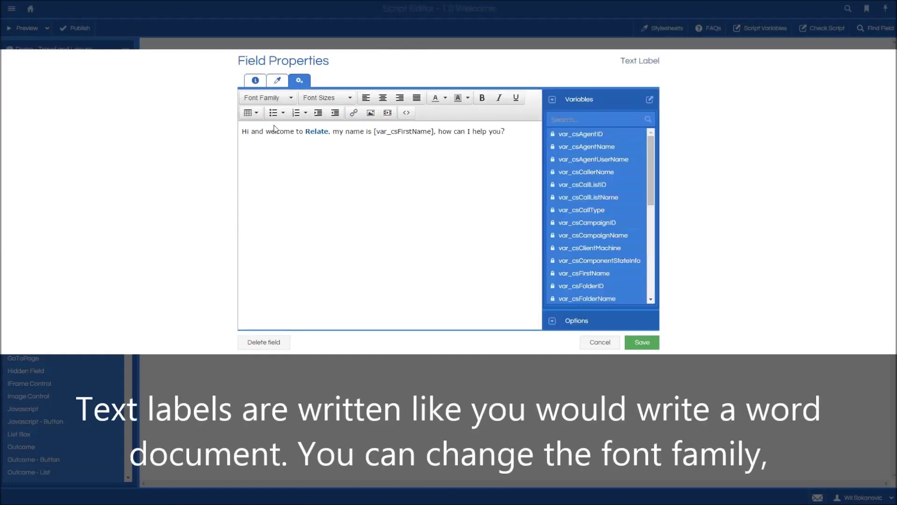
pyautogui.click(291, 97)
pyautogui.click(308, 102)
pyautogui.click(307, 102)
pyautogui.click(349, 99)
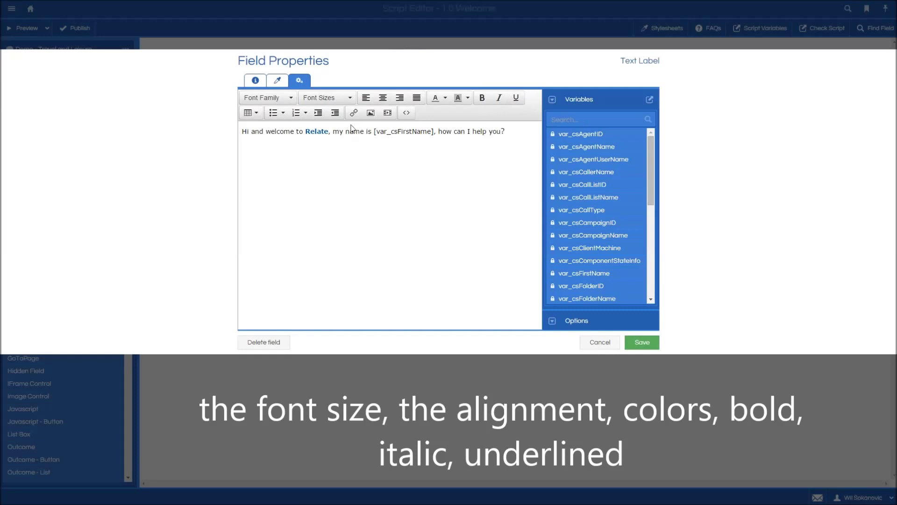
pyautogui.click(407, 114)
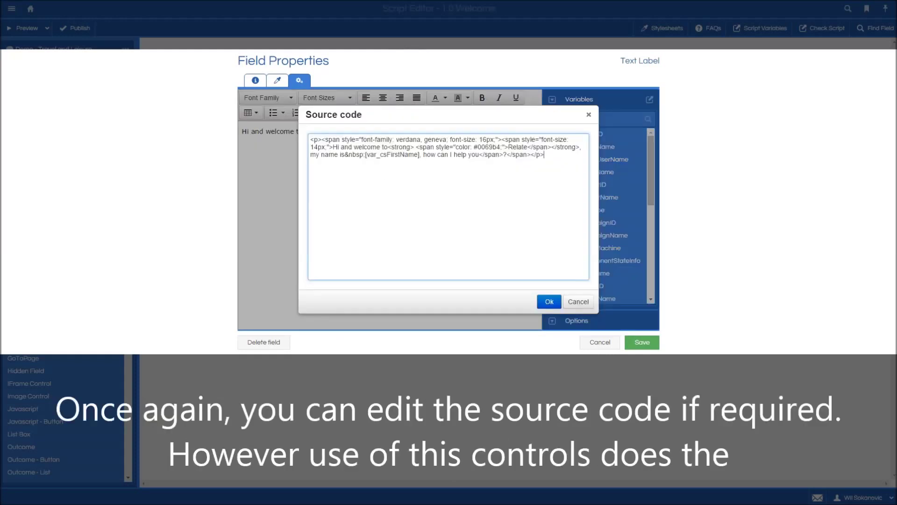
pyautogui.click(578, 301)
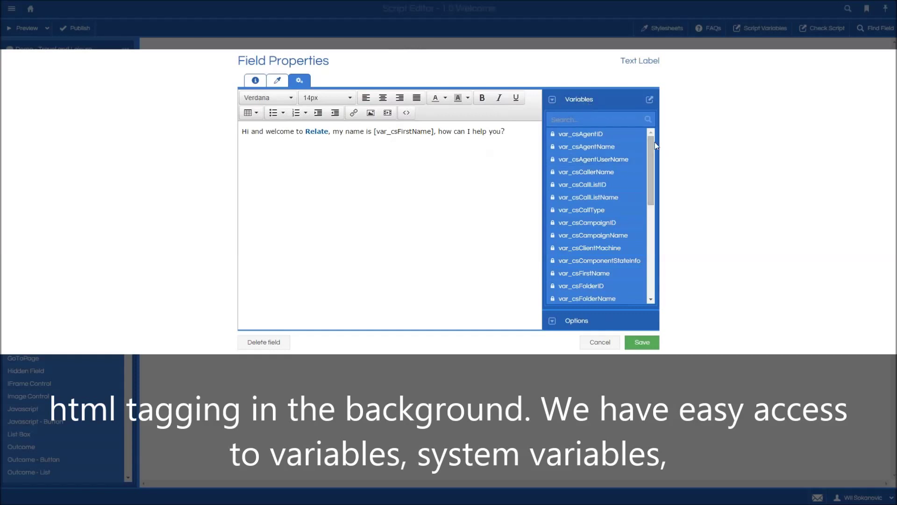
# - Review the Text Label's available variables and text wrapping option, then close its properties without saving
pyautogui.moveTo(652, 163); pyautogui.dragTo(650, 138)
pyautogui.click(567, 323)
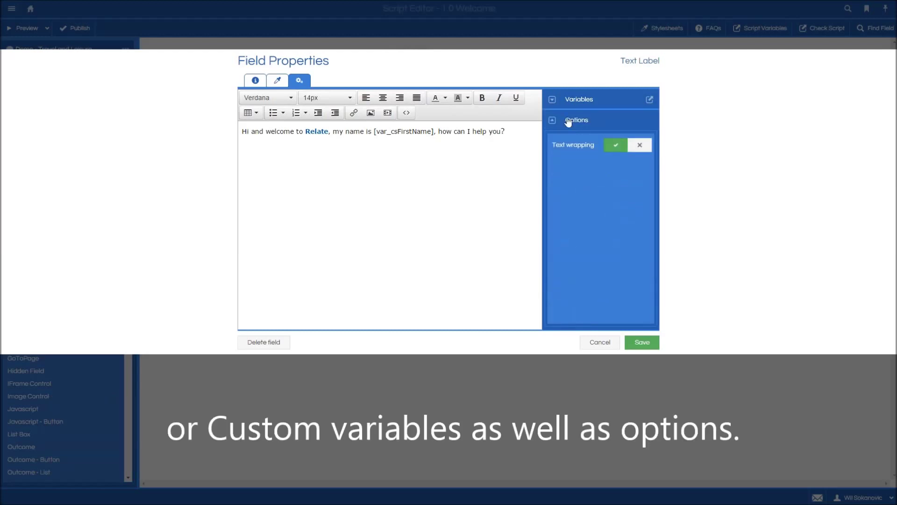
pyautogui.click(601, 343)
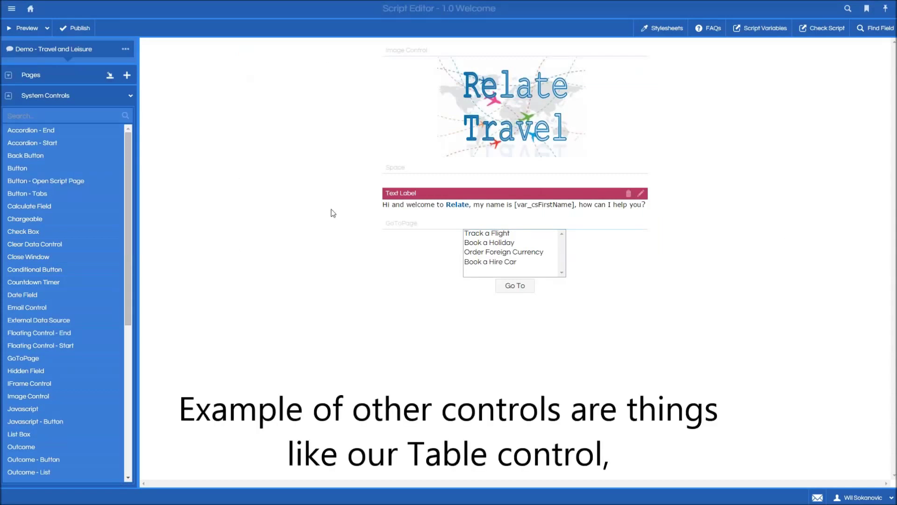
# - Add a Table Control below the GoToPage control on the 1.0 Welcome page, leaving it unconfigured after viewing its setup properties
pyautogui.moveTo(127, 235); pyautogui.dragTo(130, 349)
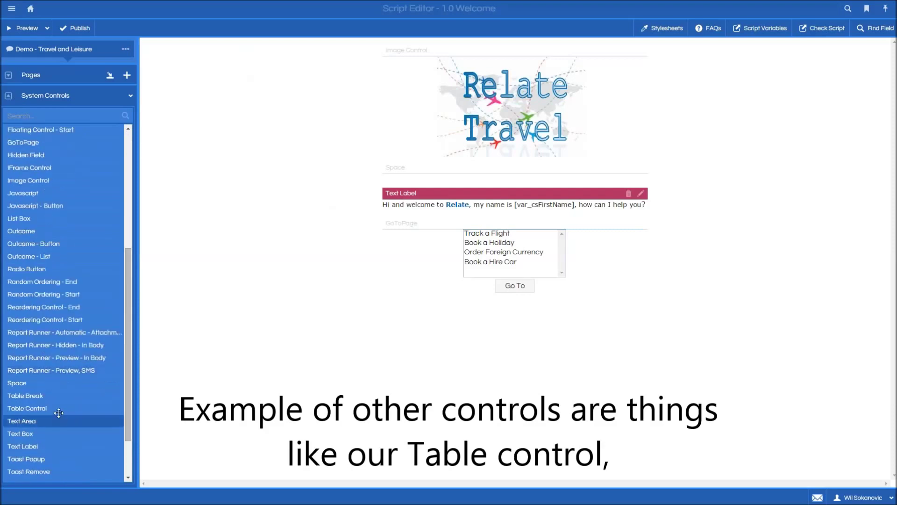
pyautogui.moveTo(57, 411); pyautogui.dragTo(463, 311)
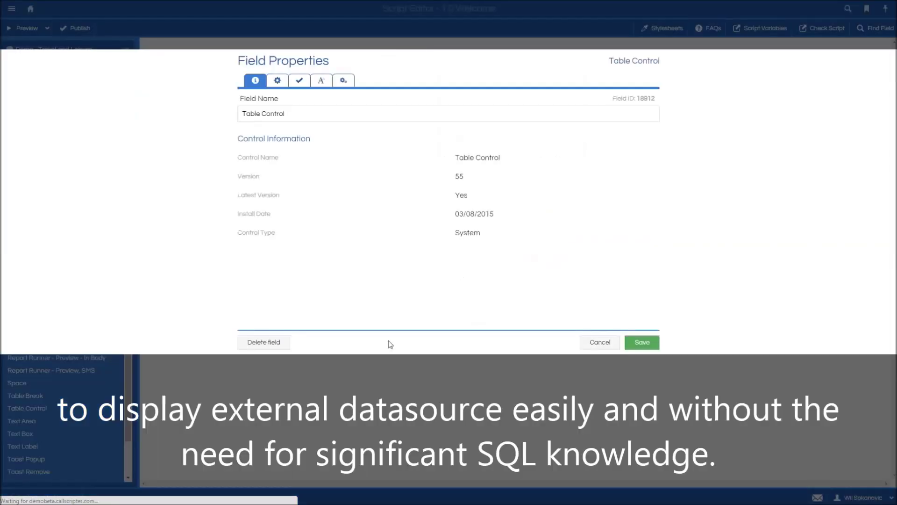
pyautogui.click(344, 81)
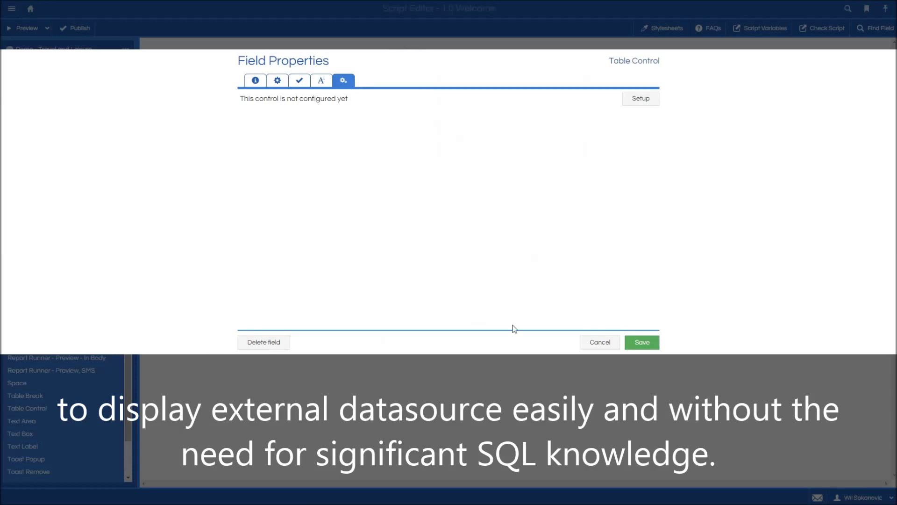
pyautogui.click(600, 342)
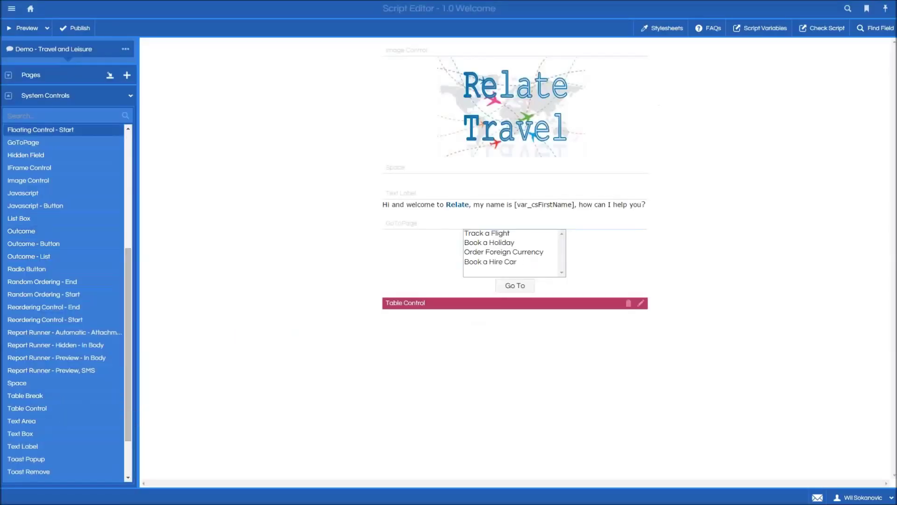